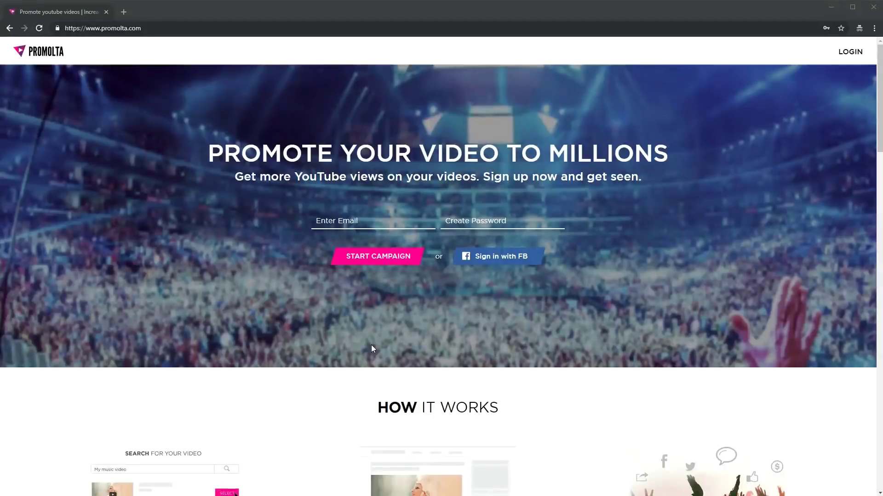
Sign in to Promolta with the saved Chrome login and start a new campaign.
click(331, 222)
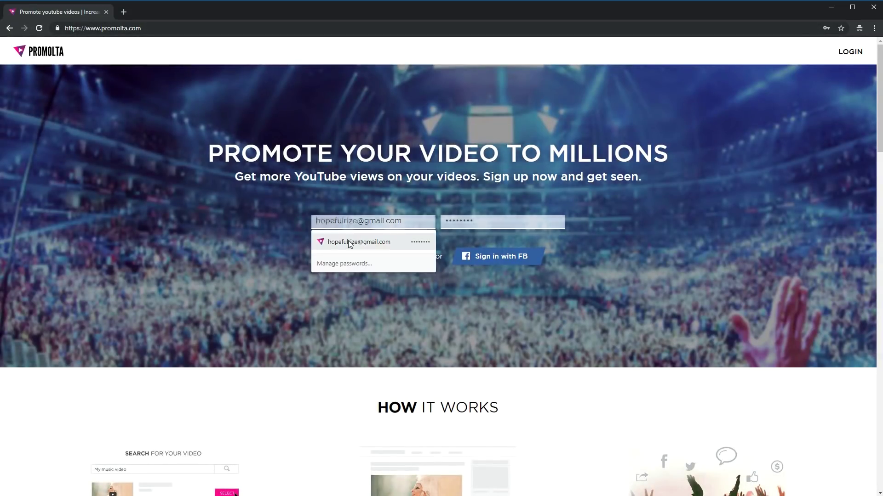
click(349, 242)
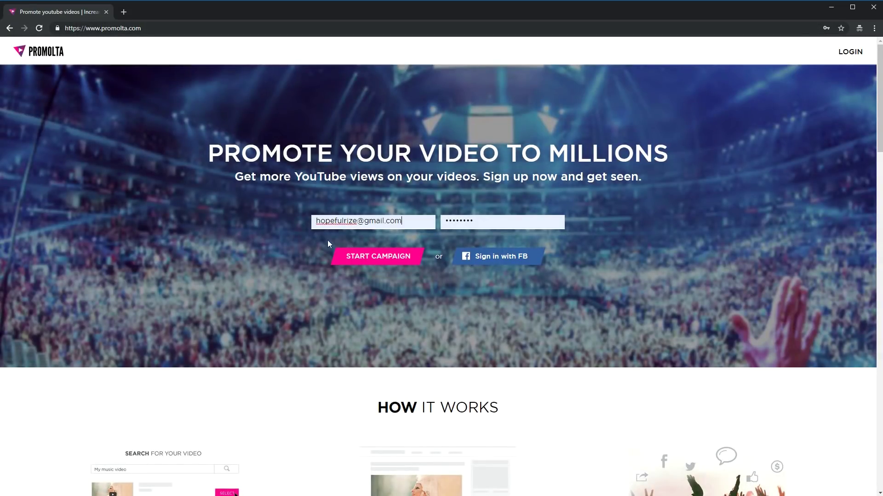
click(386, 263)
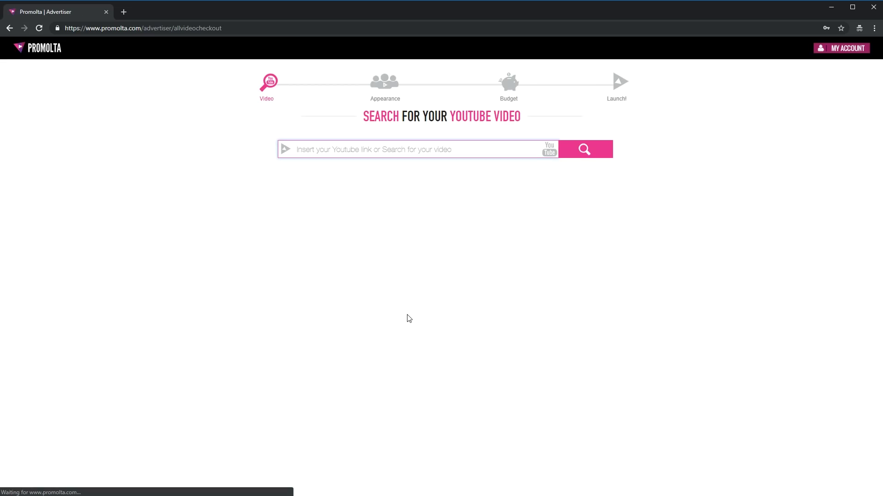
Search by the pasted YouTube link and select 'The Best Vlogging Camera 2019' video.
click(335, 150)
click(321, 152)
click(321, 151)
text(https://www.youtube.com/watch?v=iq9UP49SQLY)
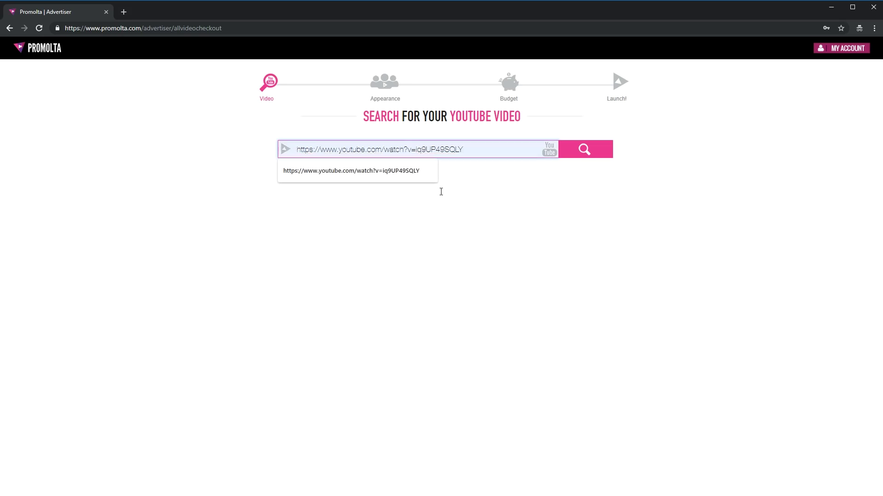
click(522, 234)
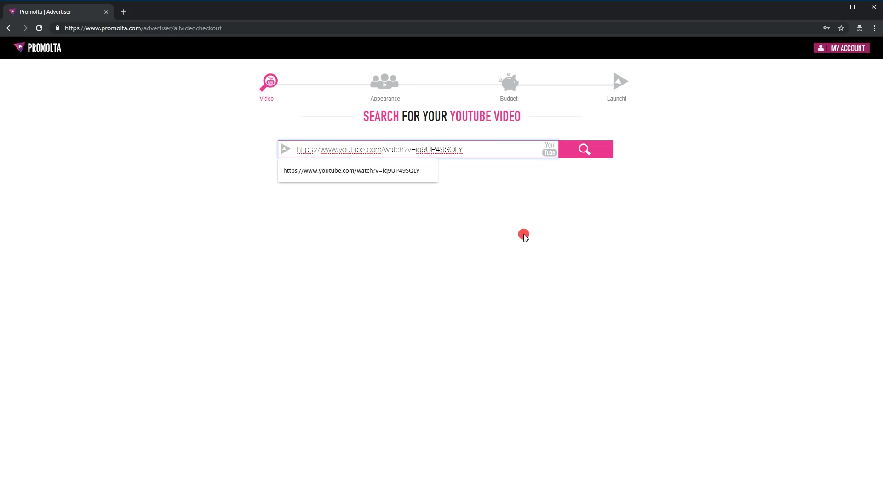
click(593, 157)
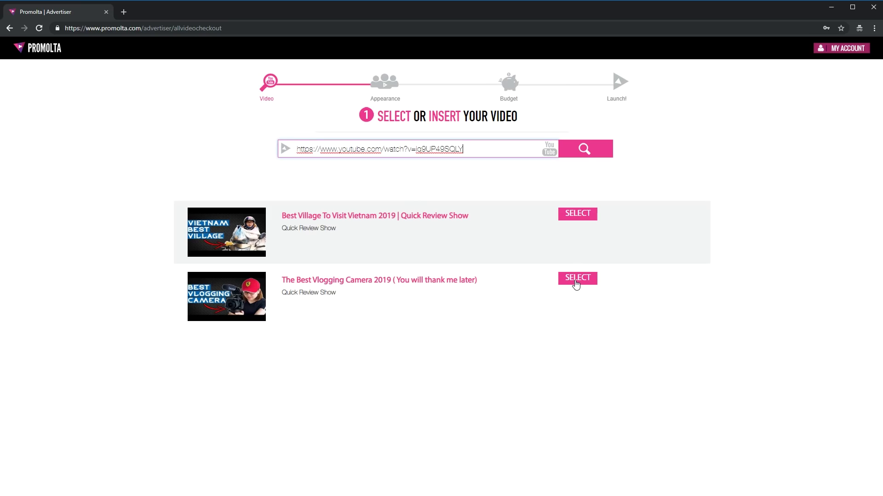
click(577, 279)
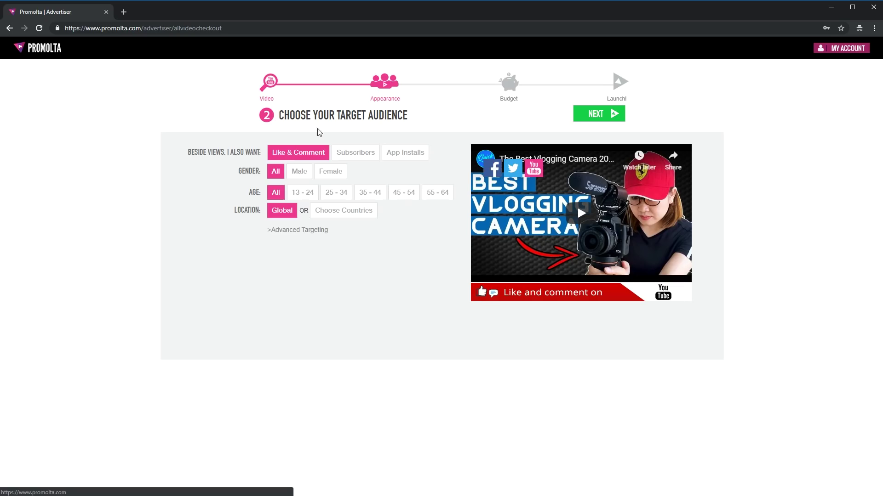
Add app installs to the campaign goals and target all genders.
click(369, 157)
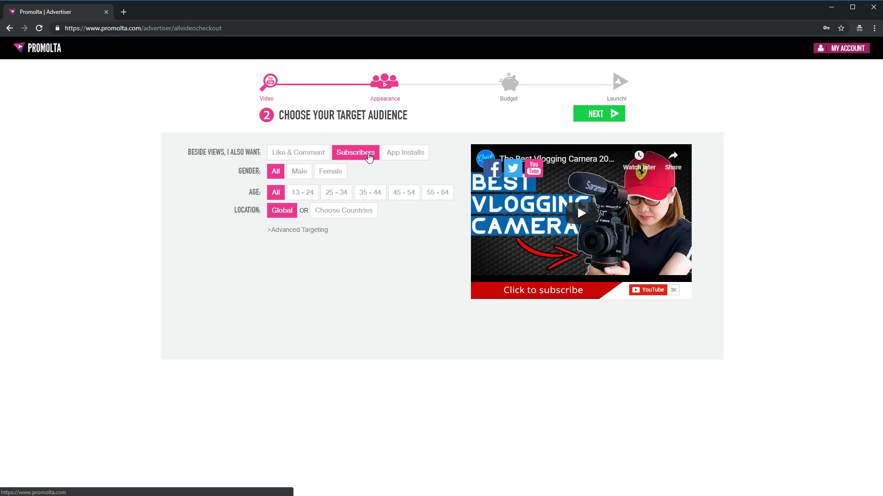
click(414, 158)
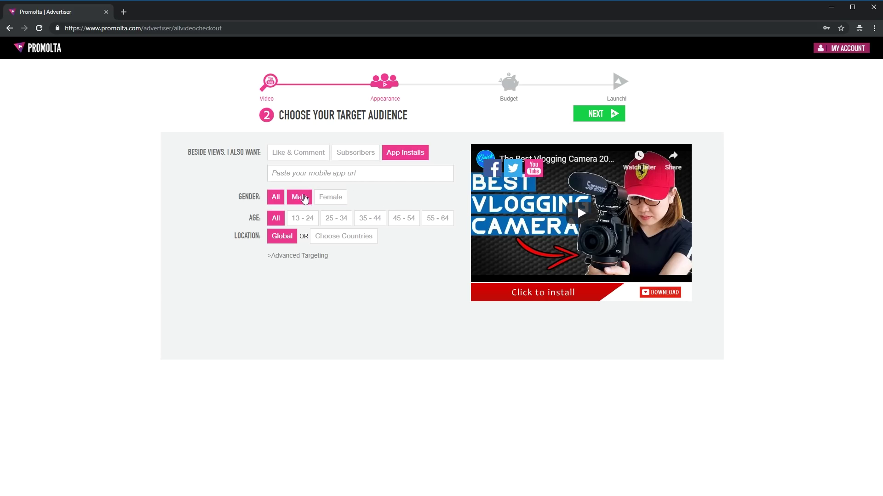
click(300, 198)
click(342, 200)
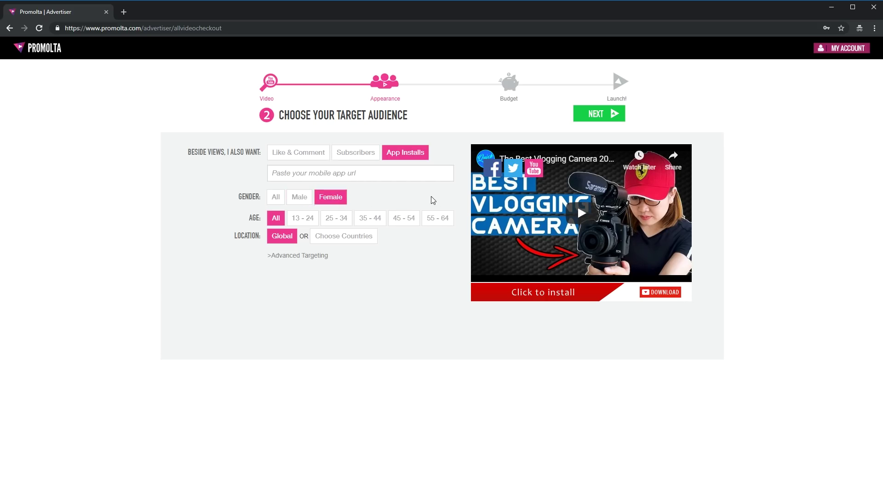
click(276, 198)
Target age groups 25-34, 35-44, 45-54 and 55-64, excluding 13-24.
click(303, 218)
click(336, 219)
click(373, 221)
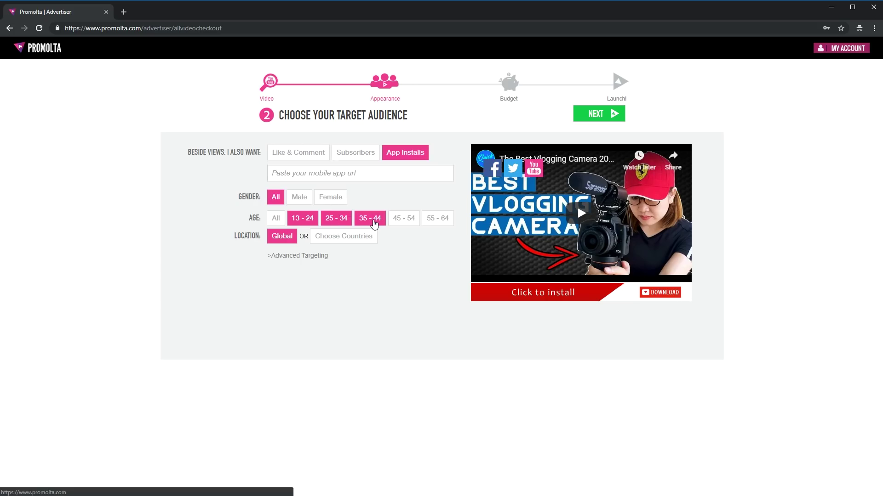
click(409, 223)
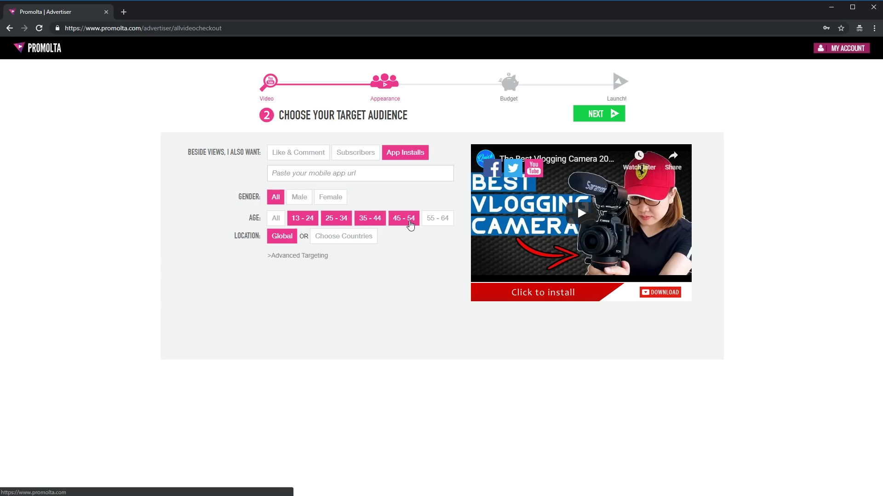
click(431, 223)
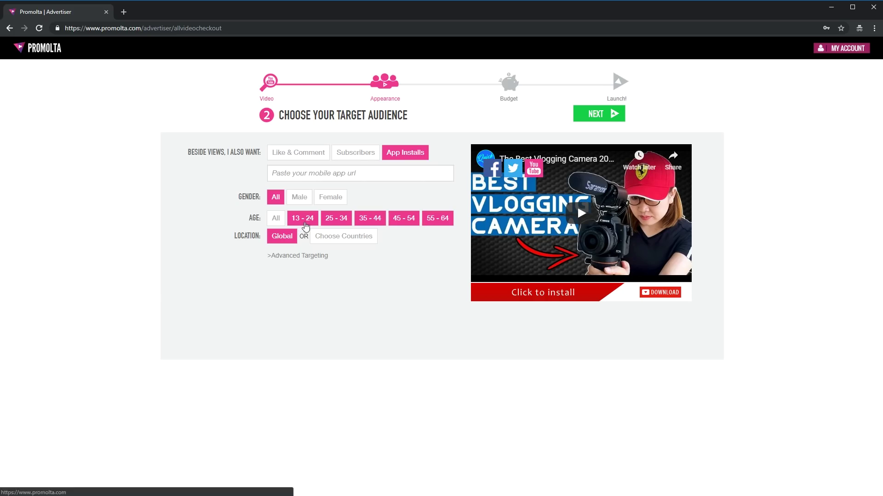
click(308, 224)
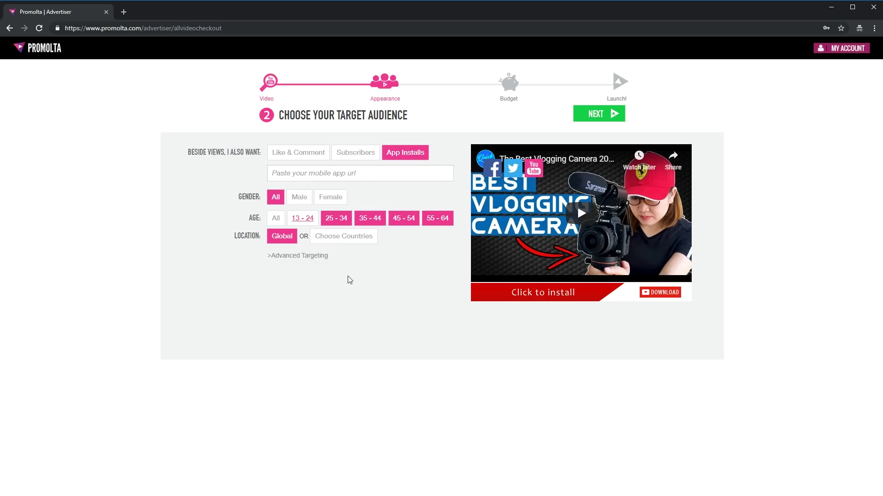
Keep the location set to Global with advanced targeting options shown.
click(343, 236)
click(287, 238)
click(335, 239)
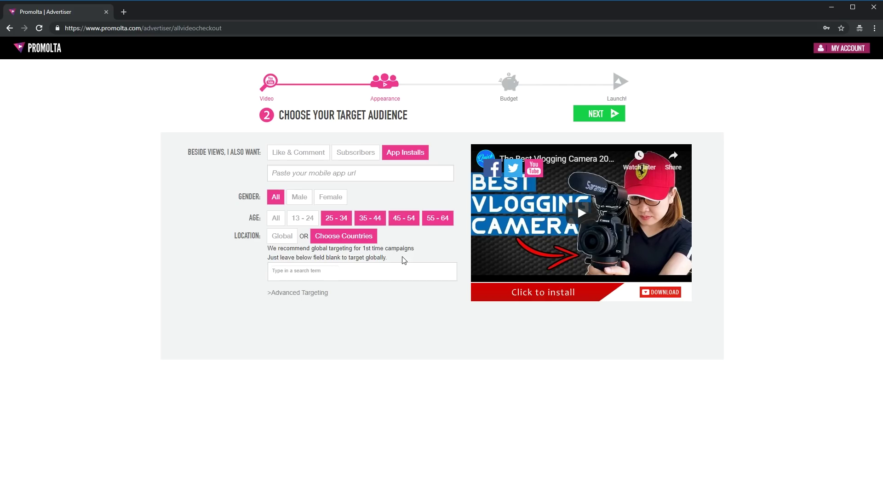
click(275, 236)
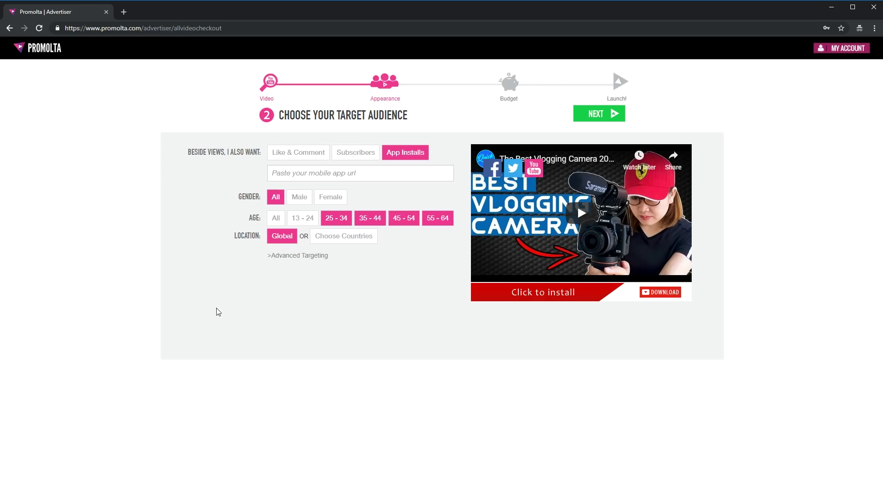
Add keywords best vlogging camera, vlogging camera 2019 and best vlogging camera 2019, then continue.
text(best vlogging camera)
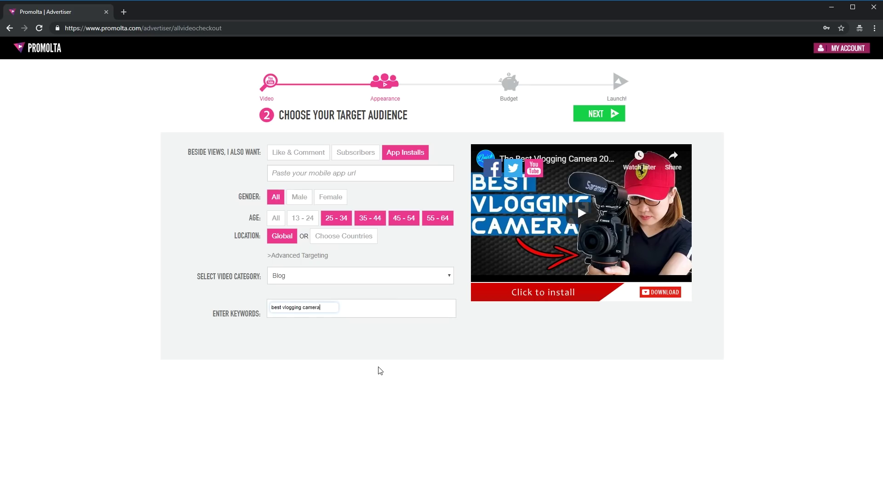
key(Return)
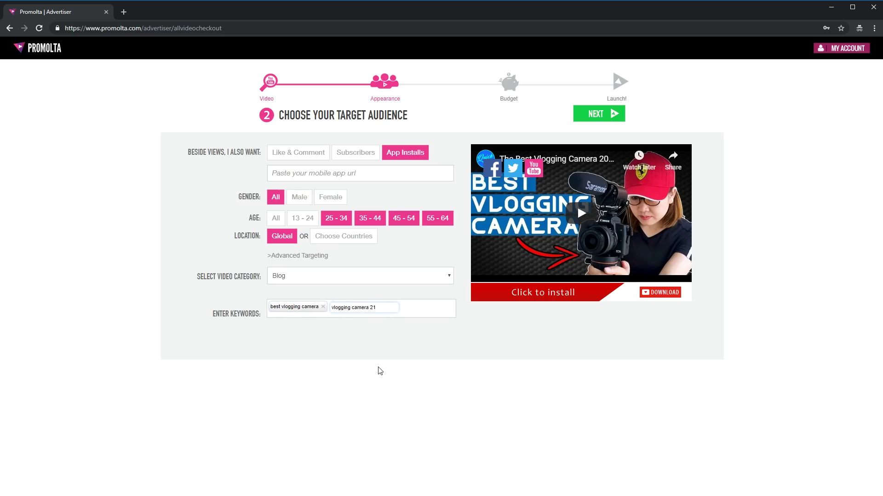
key(ctrl+a)
key(BackSpace)
text(vlogging camera 2019)
key(Return)
text(best)
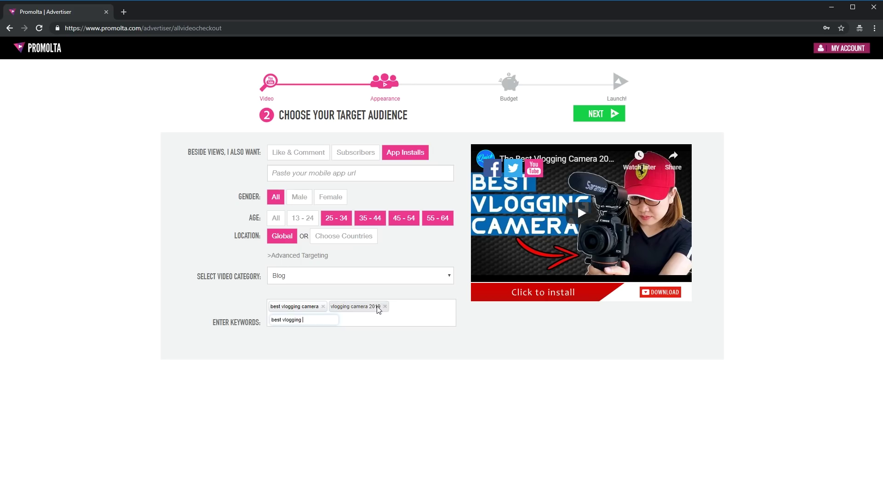
text( vlogging camera 2019)
key(Return)
text(canon m50)
click(600, 115)
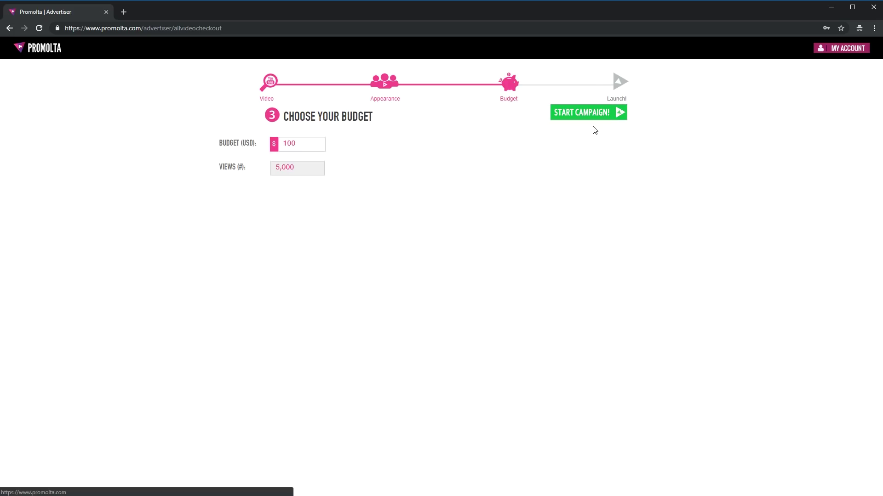
Change the budget to $10 for 500 views and launch the campaign to payment.
double_click(305, 146)
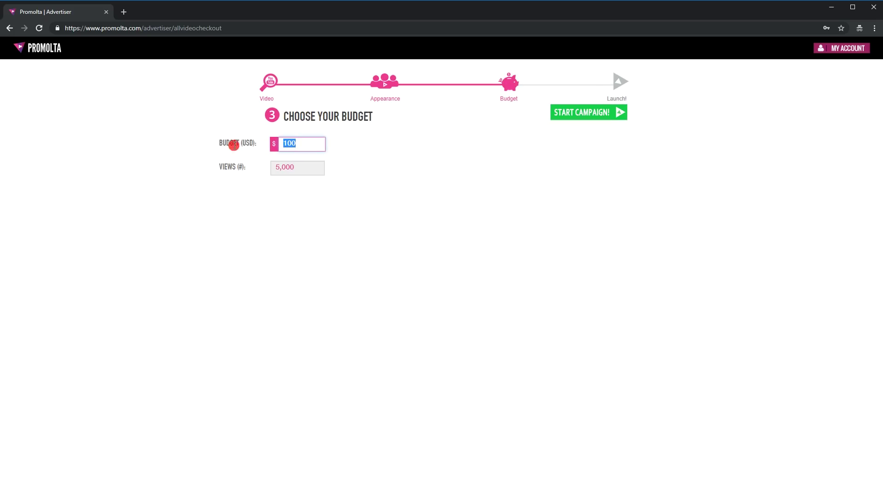
text(10)
click(235, 146)
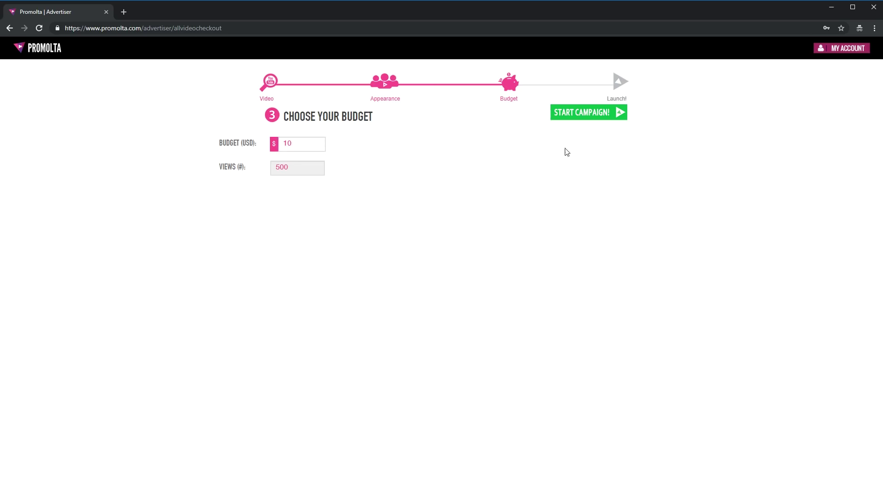
click(613, 121)
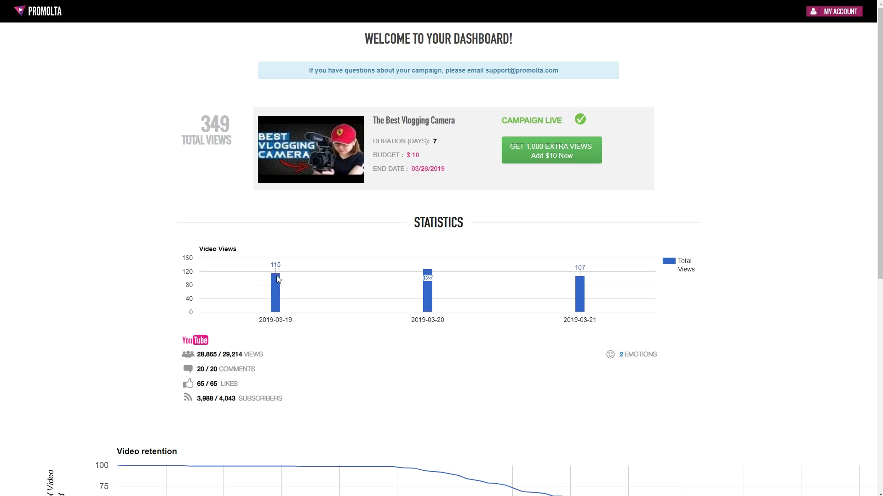
Read the daily Video Views totals of 115, 127 and 107 on the dashboard.
mouse_move(428, 299)
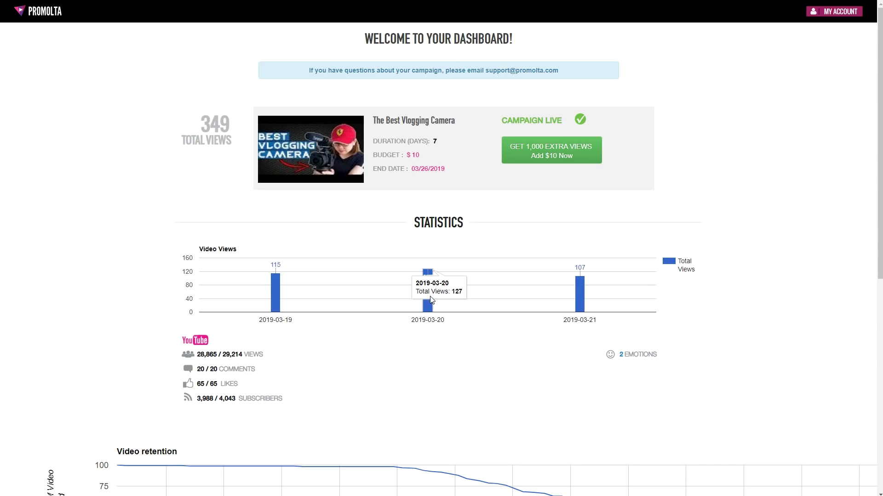
mouse_move(580, 295)
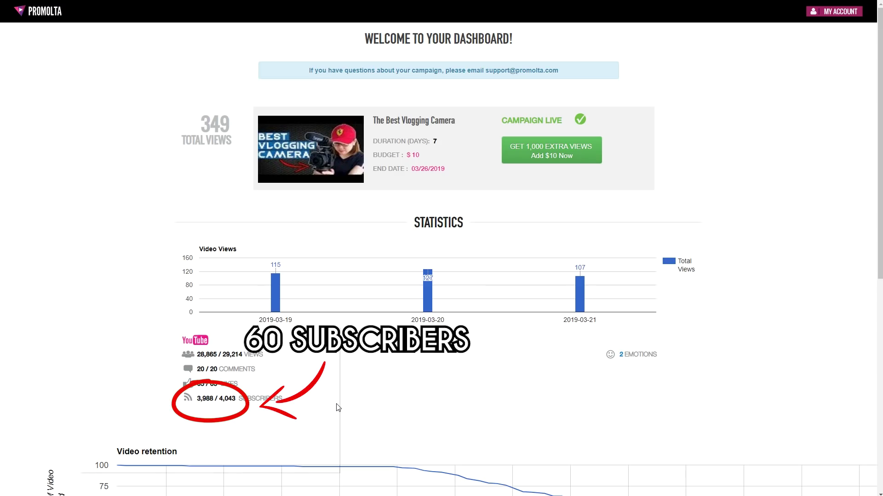
scroll(338, 408, down, 3)
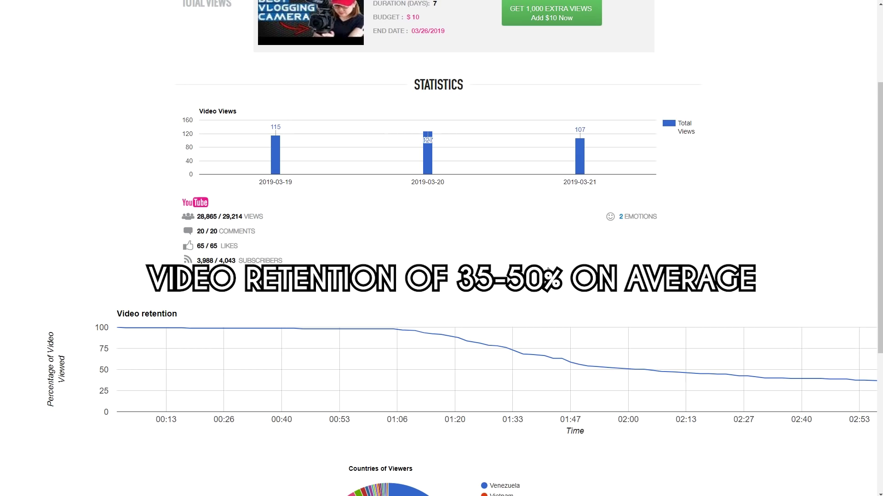
Scroll to the Countries of Viewers pie chart and check Venezuela's 35.5% share.
scroll(548, 270, down, 5)
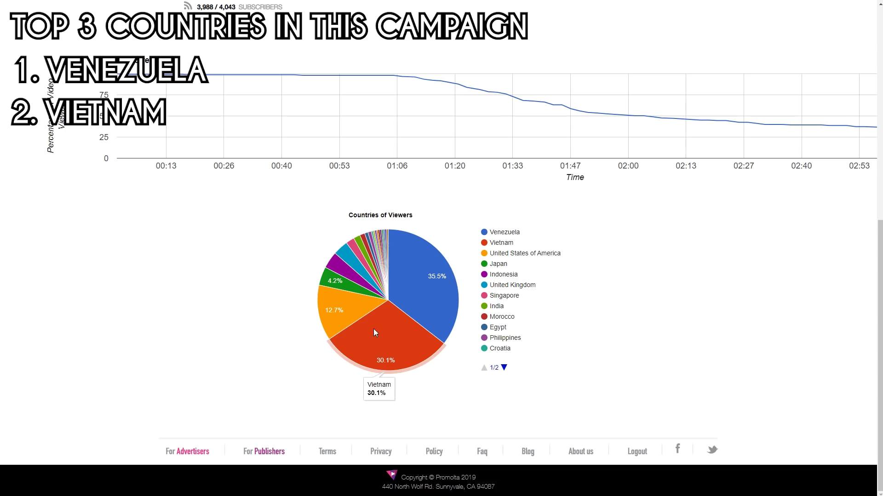
mouse_move(335, 309)
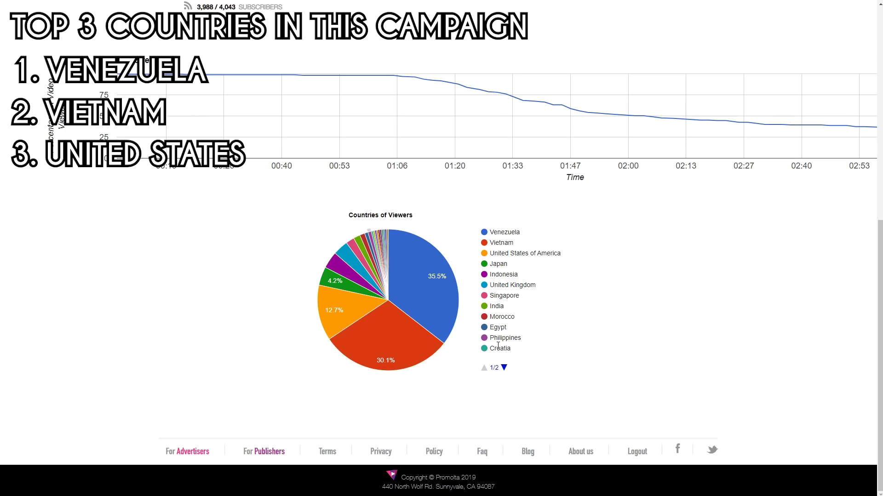